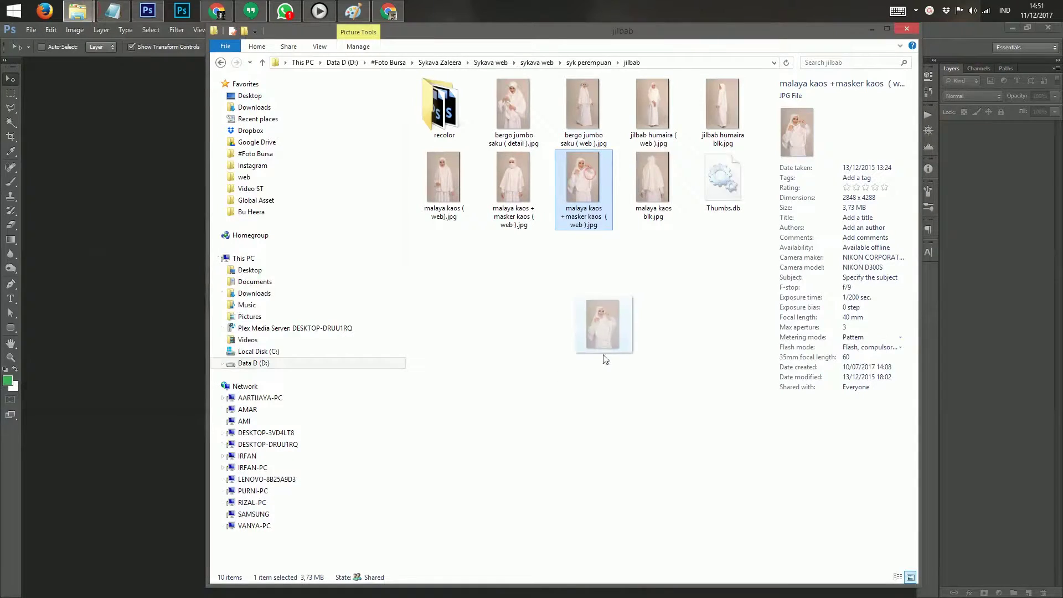
# Open the portrait 'malaya kaos +masker kaos ( web ).jpg' from the jilbab folder in Photoshop.
pyautogui.moveTo(589, 177); pyautogui.dragTo(138, 345)
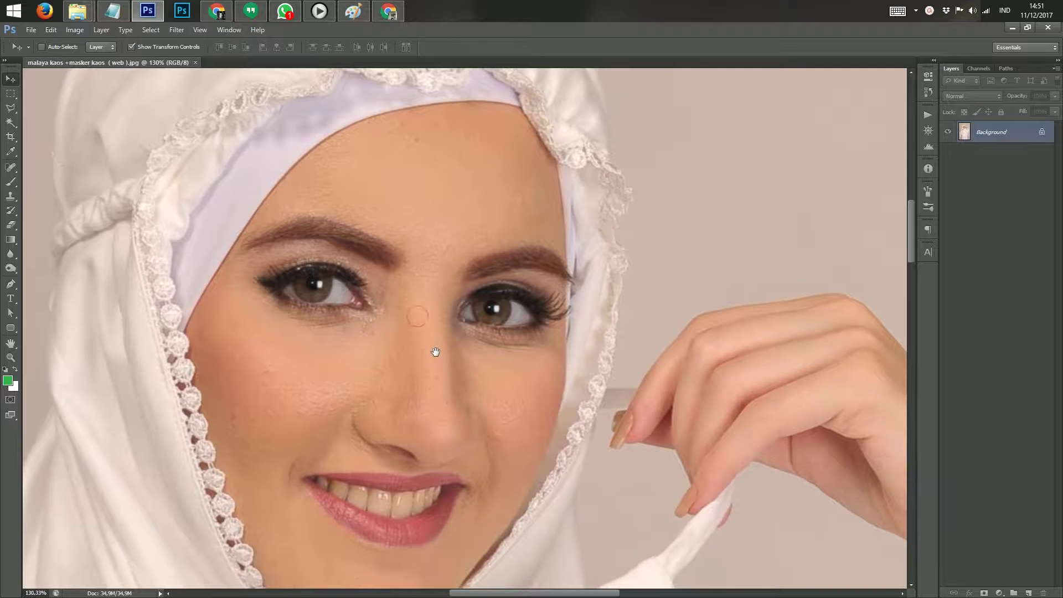
# Run the Skin Airbrushing action from the Actions panel and set up a soft brush.
pyautogui.moveTo(454, 348); pyautogui.dragTo(461, 338)
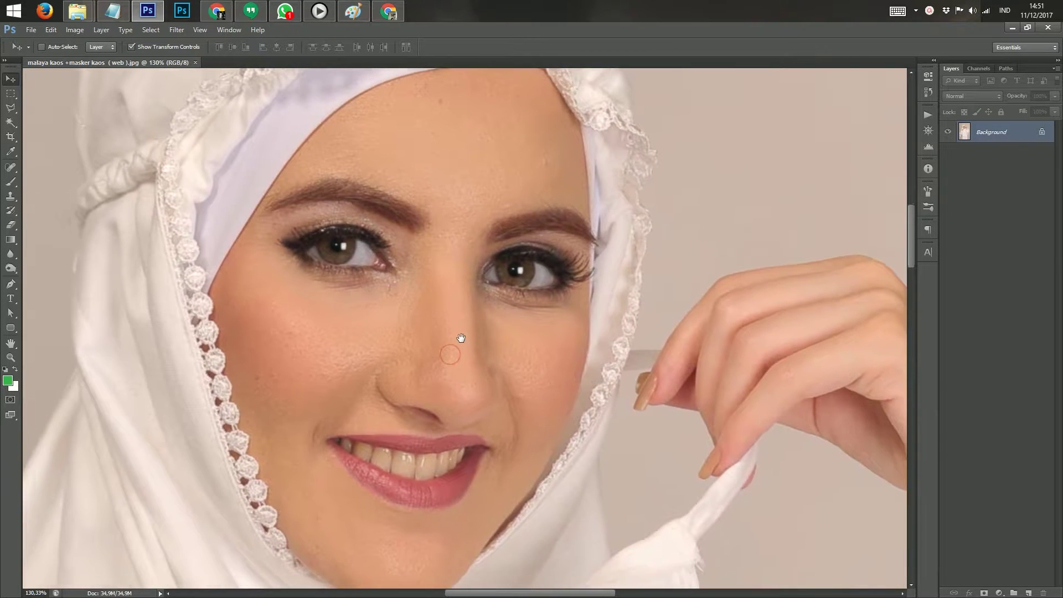
pyautogui.click(927, 116)
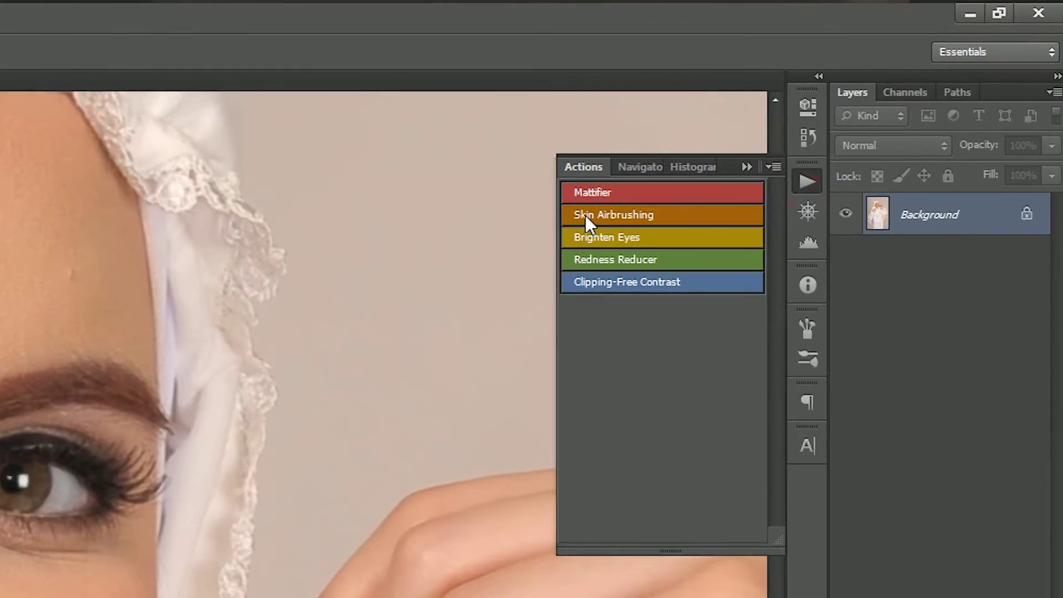
pyautogui.click(812, 133)
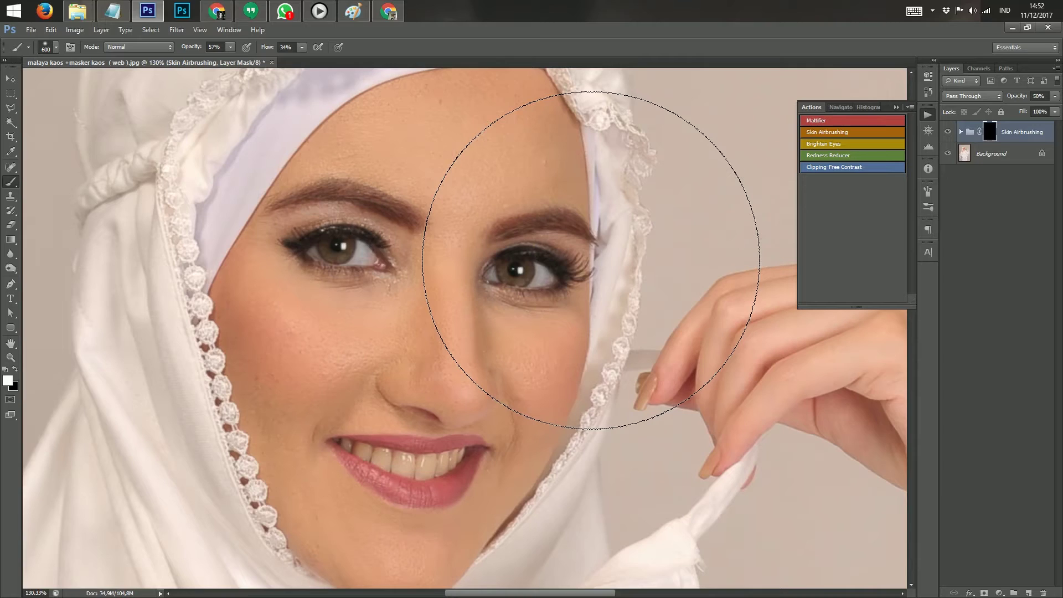
pyautogui.rightClick(592, 261)
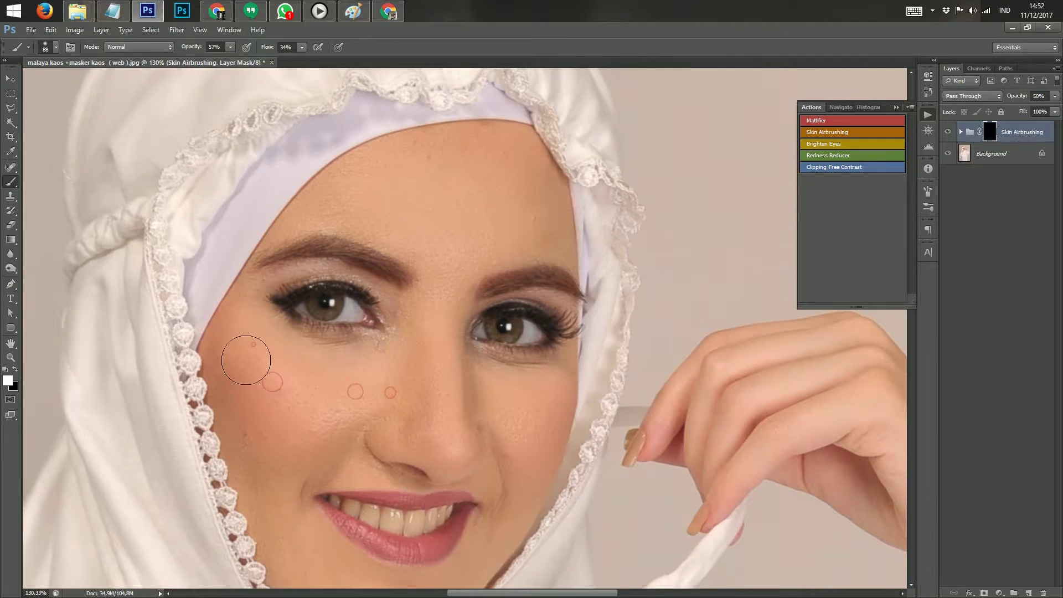
# Paint the Skin Airbrushing mask with an enlarged soft brush over forehead, cheeks and chin.
pyautogui.moveTo(268, 491); pyautogui.dragTo(273, 372)
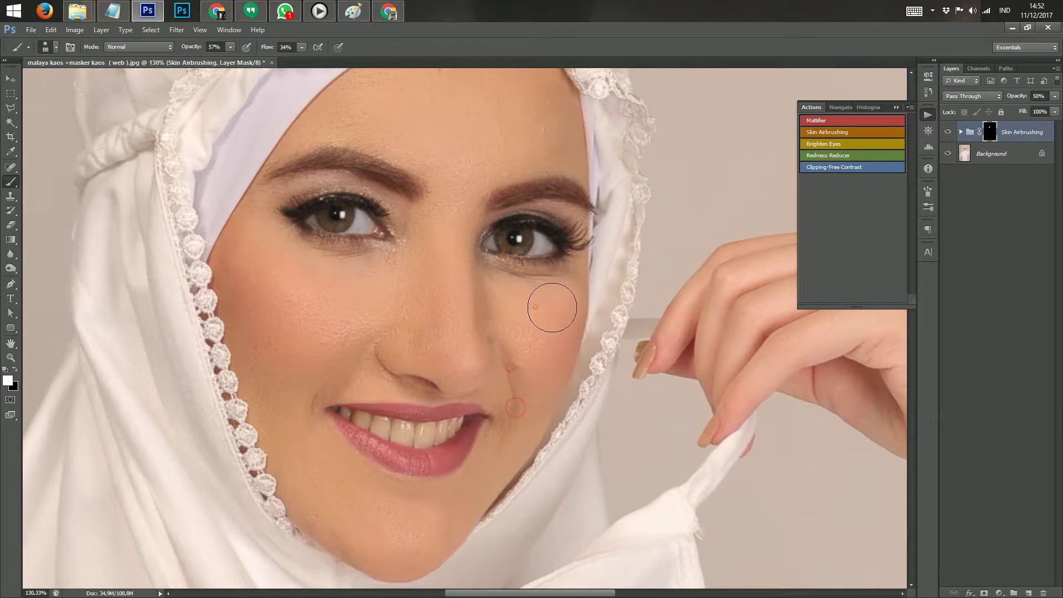
pyautogui.moveTo(463, 125); pyautogui.dragTo(493, 204)
pyautogui.press(']')
pyautogui.press(']')
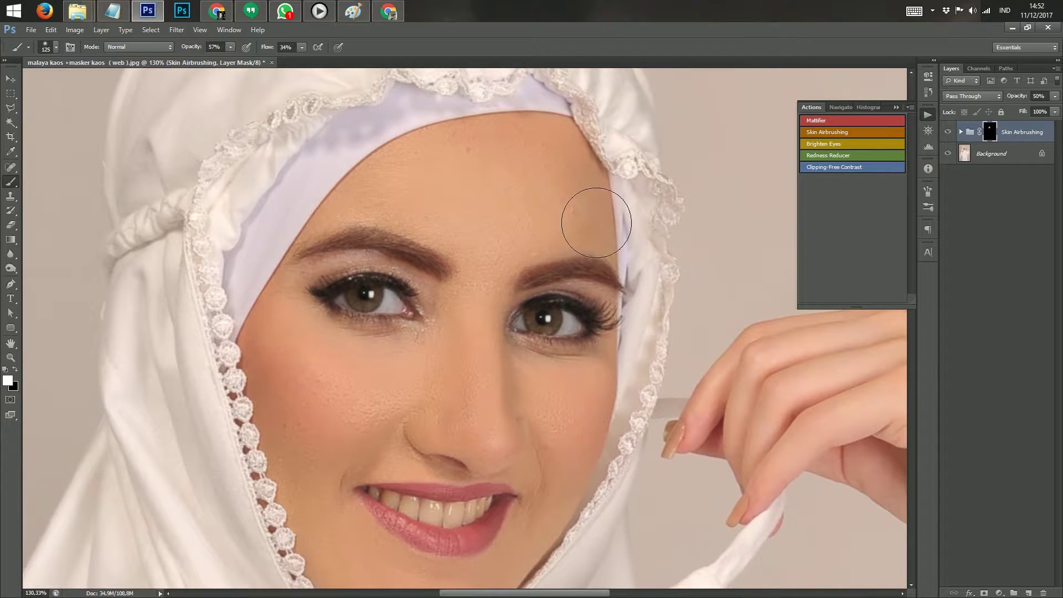
pyautogui.moveTo(339, 484); pyautogui.dragTo(304, 405)
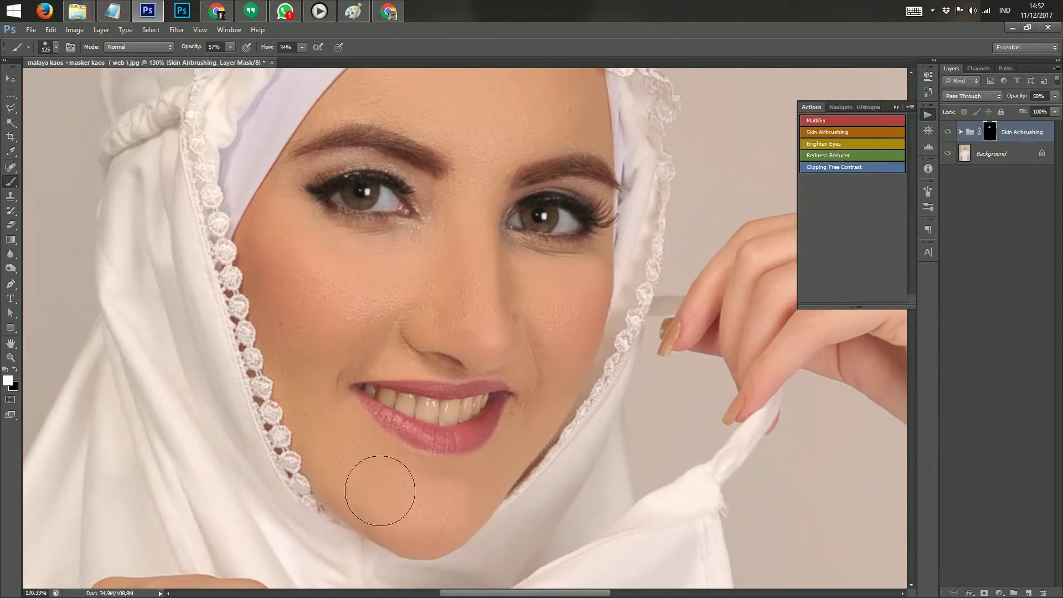
pyautogui.moveTo(479, 265)
pyautogui.mouseDown()
pyautogui.moveTo(494, 393)
pyautogui.moveTo(488, 371)
pyautogui.mouseUp()
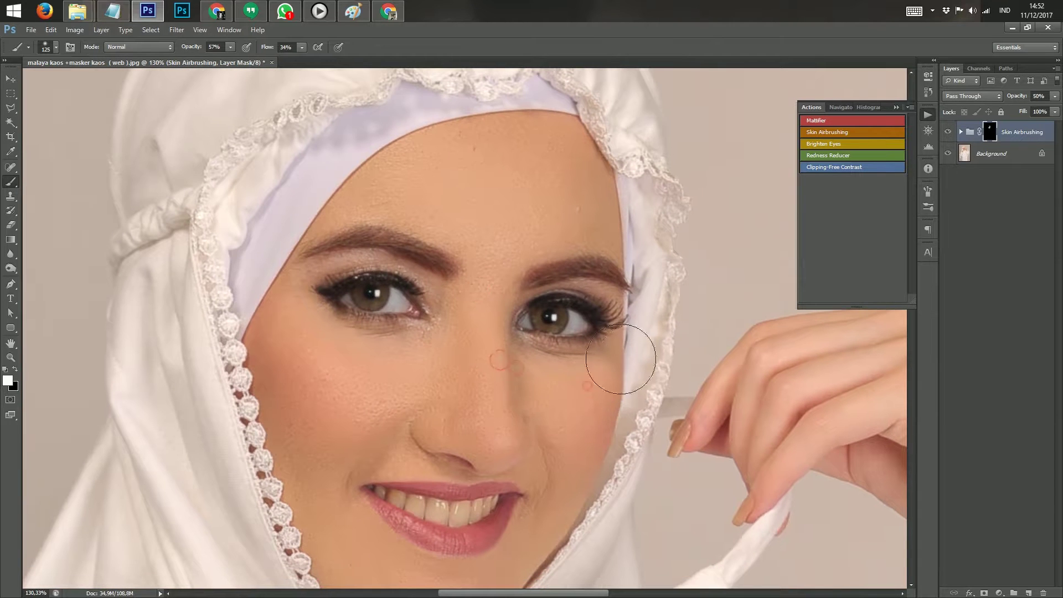
pyautogui.moveTo(548, 493); pyautogui.dragTo(554, 377)
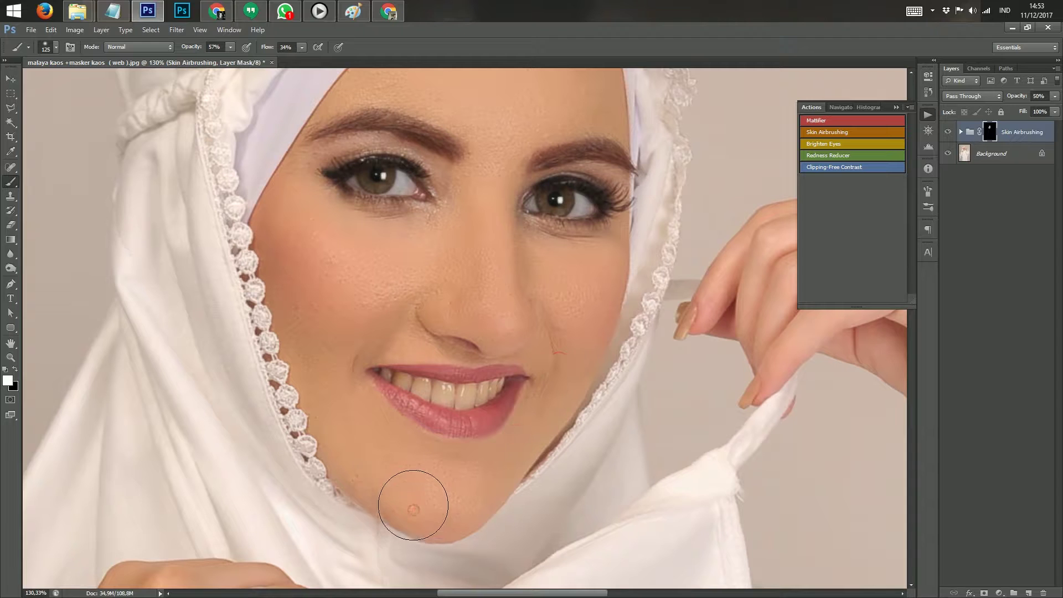
pyautogui.click(11, 79)
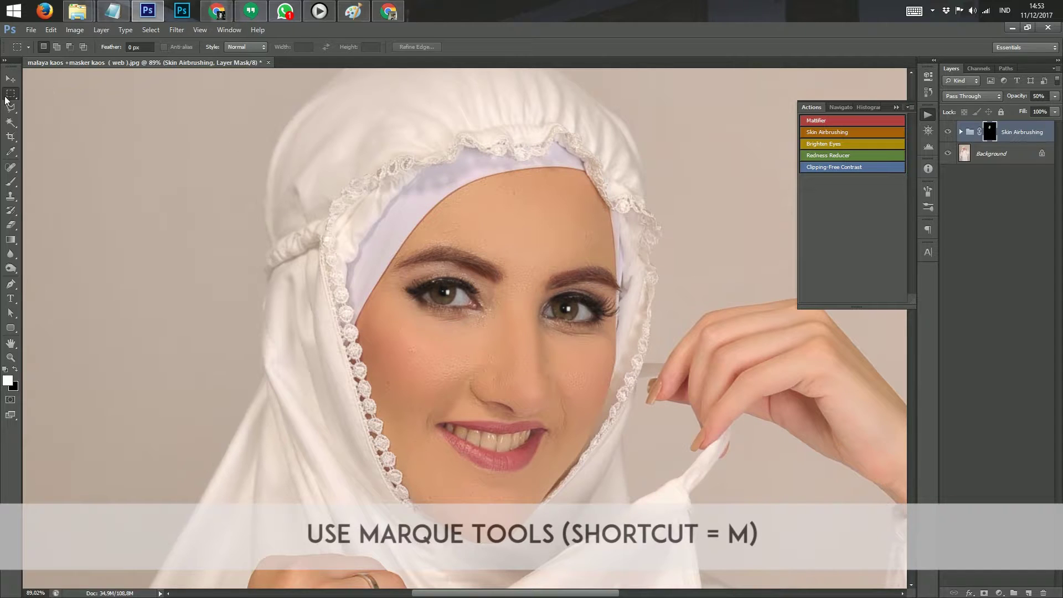
# Select a rectangle around the face, Copy Merged, and paste it as a new Layer 1.
pyautogui.moveTo(280, 104)
pyautogui.mouseDown()
pyautogui.moveTo(501, 437)
pyautogui.moveTo(690, 546)
pyautogui.moveTo(699, 563)
pyautogui.mouseUp()
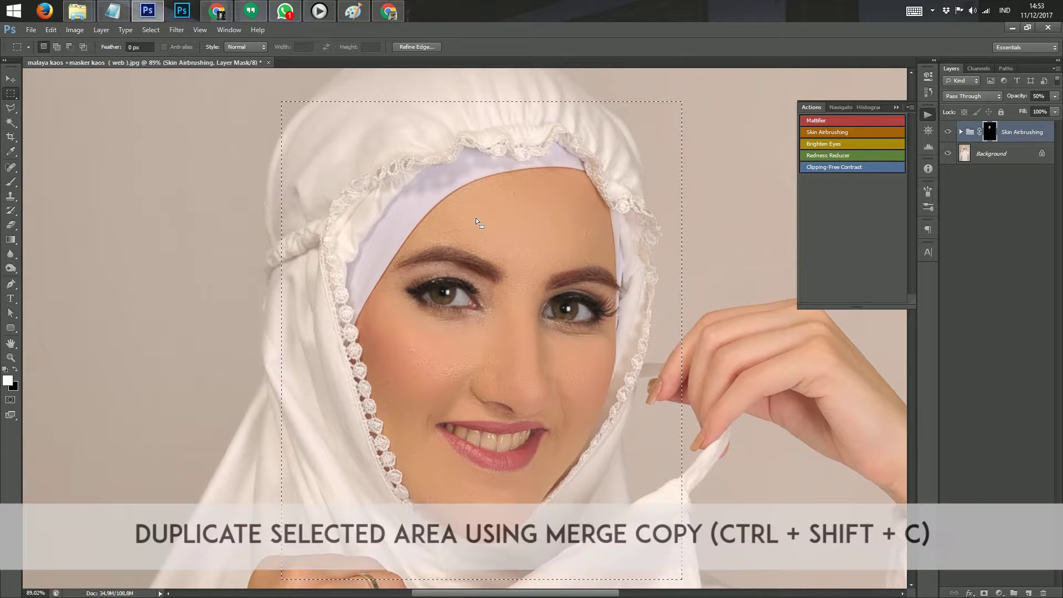
pyautogui.click(74, 30)
pyautogui.moveTo(101, 30)
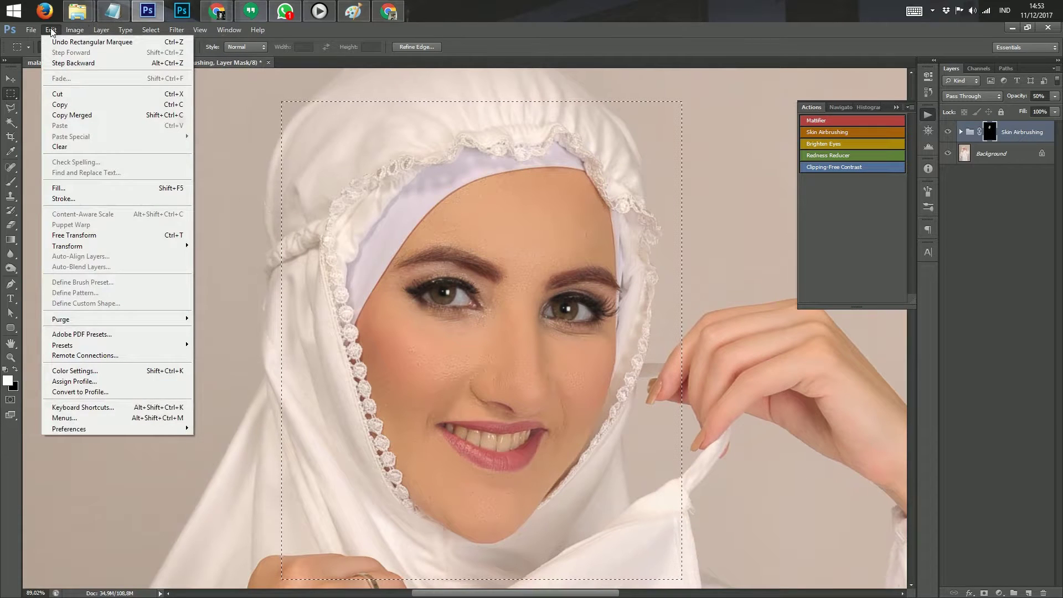
pyautogui.click(103, 116)
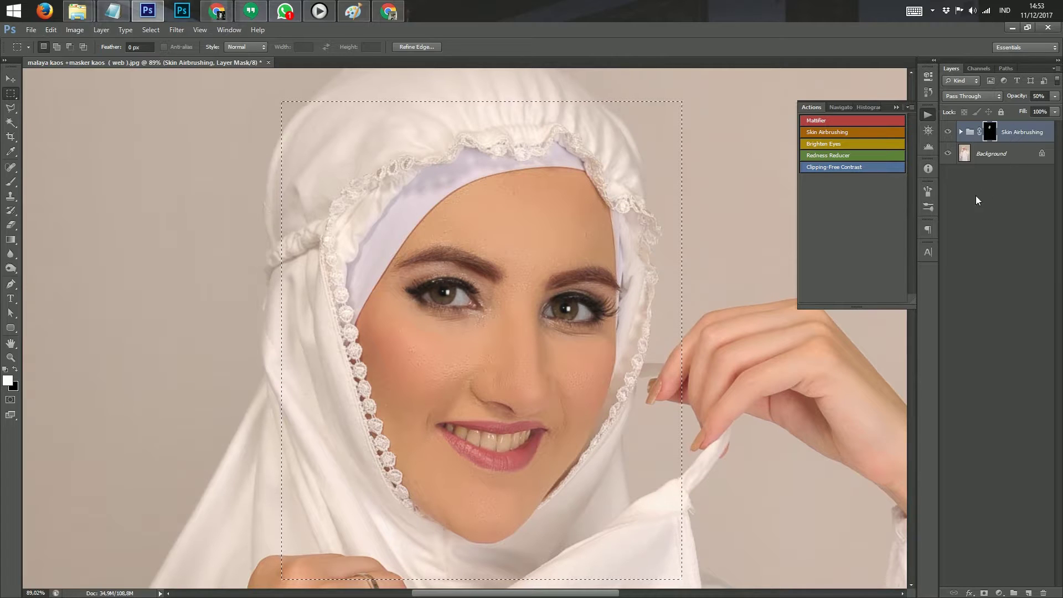
pyautogui.click(51, 30)
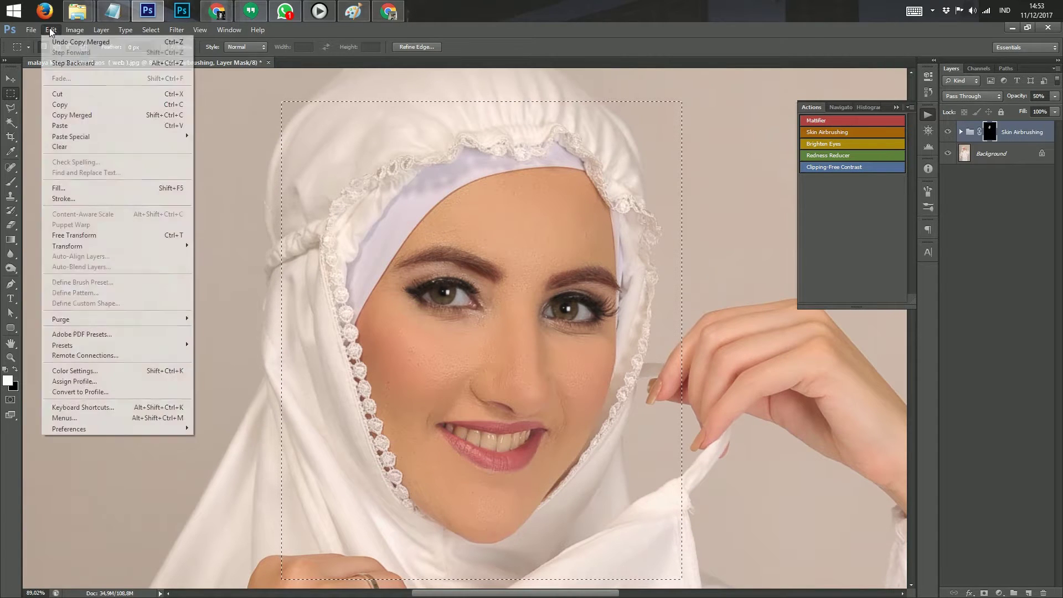
pyautogui.click(88, 125)
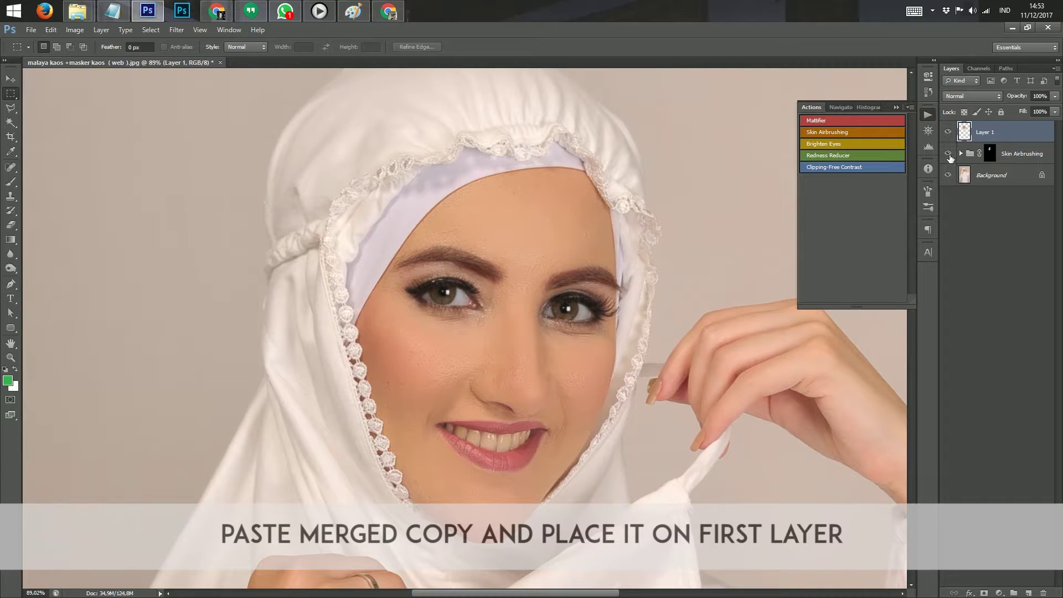
# Hide all layers, then show only Layer 1 and the Background.
pyautogui.moveTo(948, 176); pyautogui.dragTo(949, 135)
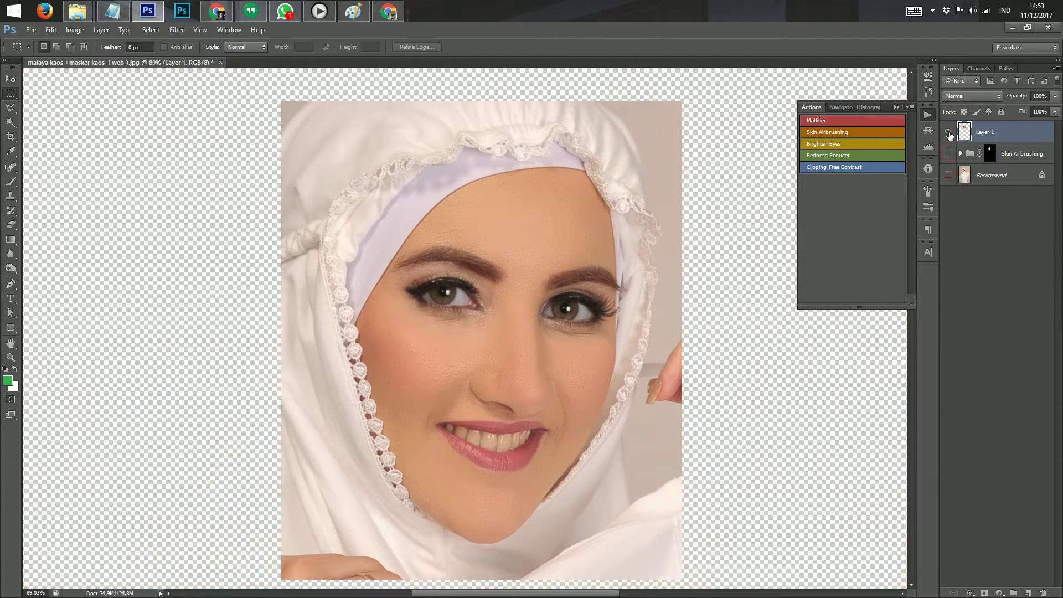
pyautogui.click(949, 133)
pyautogui.click(949, 155)
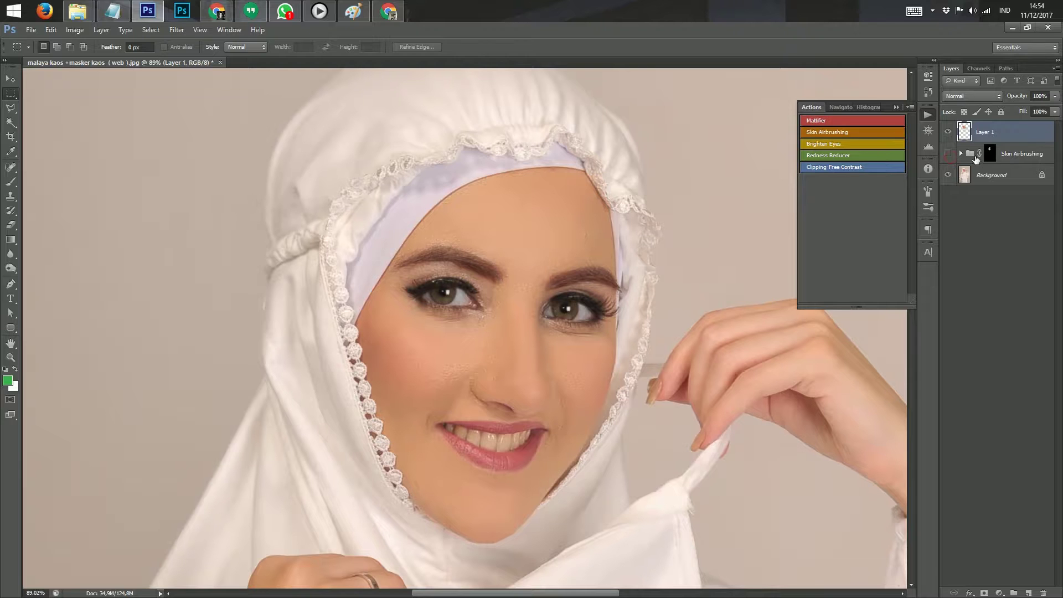
# Apply a Surface Blur to Layer 1, tuning the radius and setting threshold to 7 levels.
pyautogui.click(177, 30)
pyautogui.moveTo(182, 141)
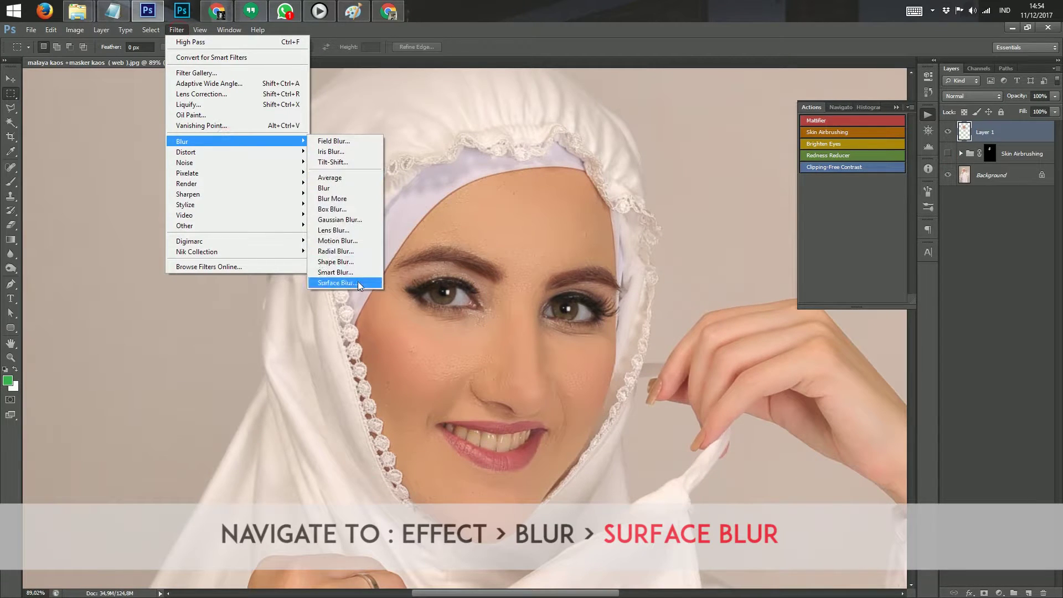
pyautogui.click(358, 282)
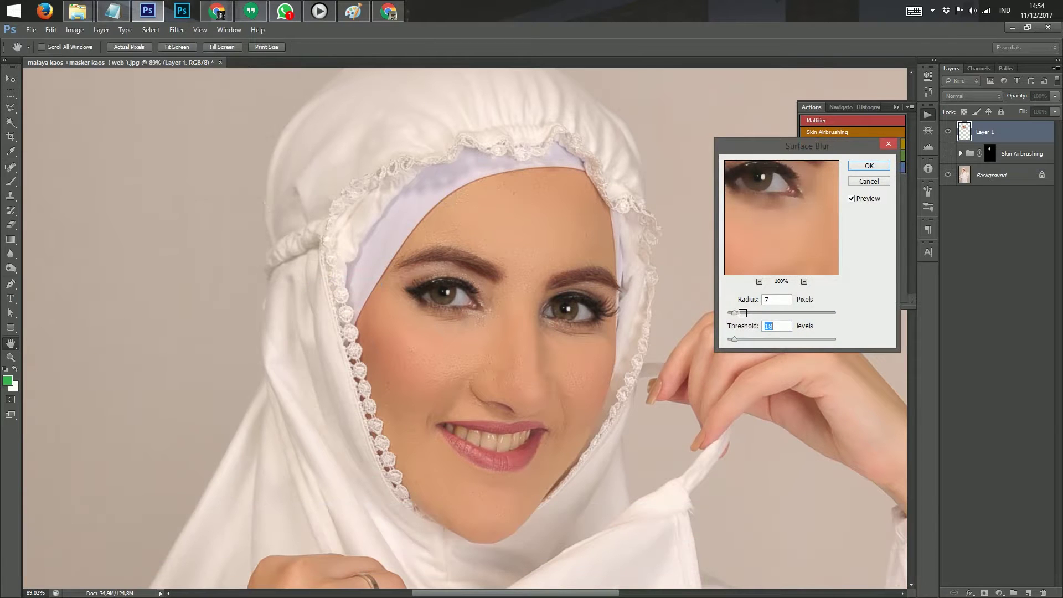
pyautogui.moveTo(782, 148); pyautogui.dragTo(811, 175)
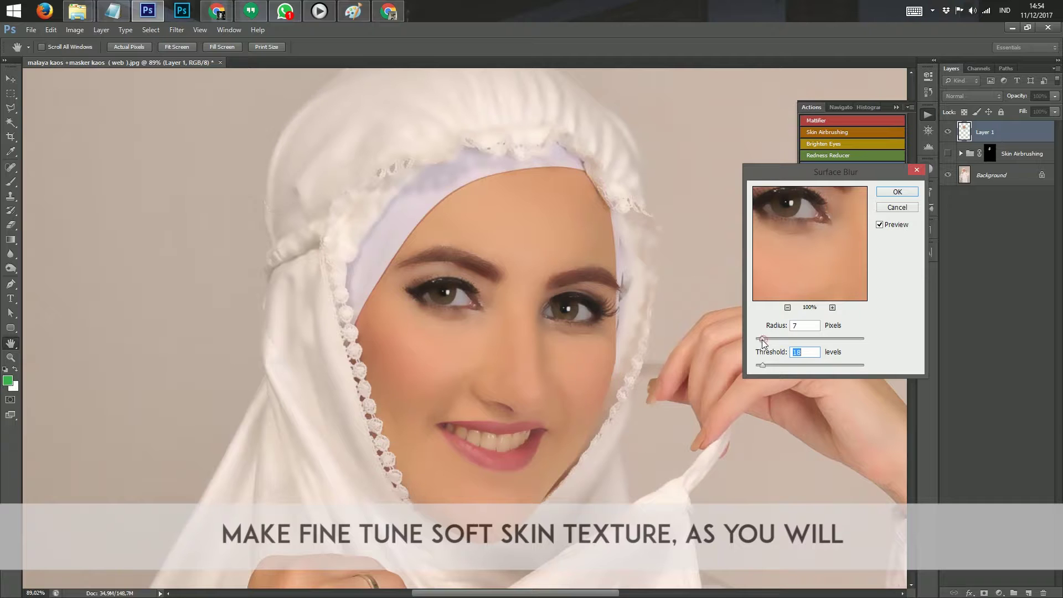
pyautogui.press('Tab')
pyautogui.write('8')
pyautogui.hotkey('shift', 'Tab')
pyautogui.write('2')
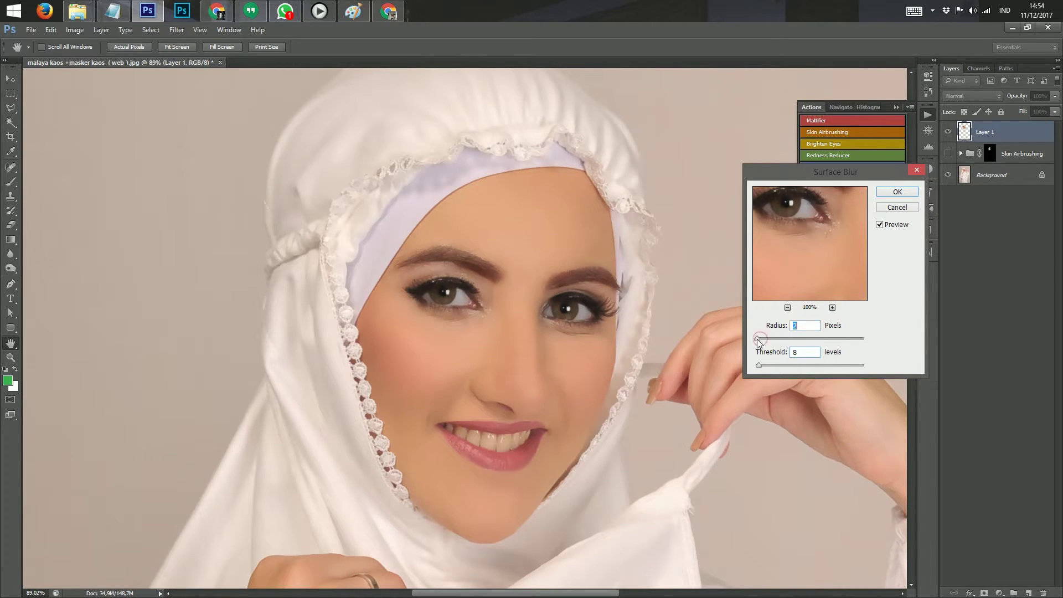
pyautogui.moveTo(762, 380); pyautogui.dragTo(737, 391)
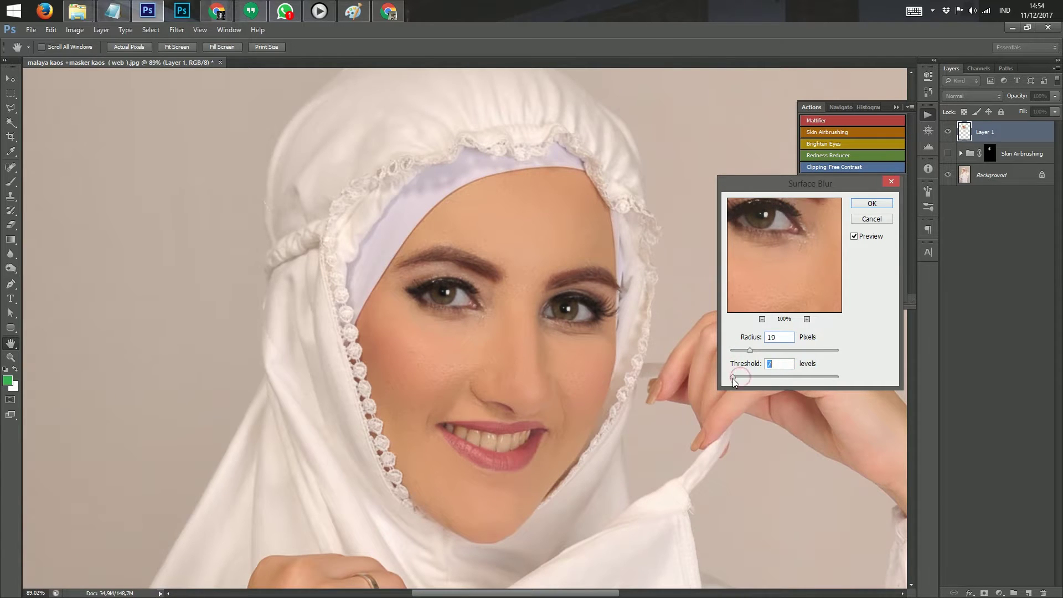
pyautogui.moveTo(787, 183); pyautogui.dragTo(798, 230)
pyautogui.moveTo(797, 344); pyautogui.dragTo(788, 249)
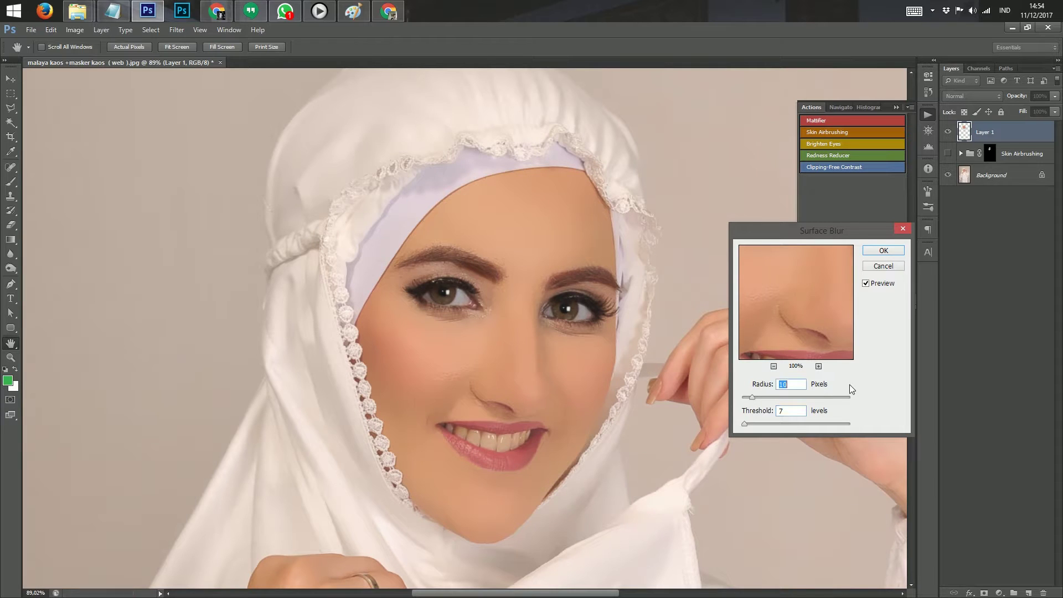
pyautogui.click(893, 250)
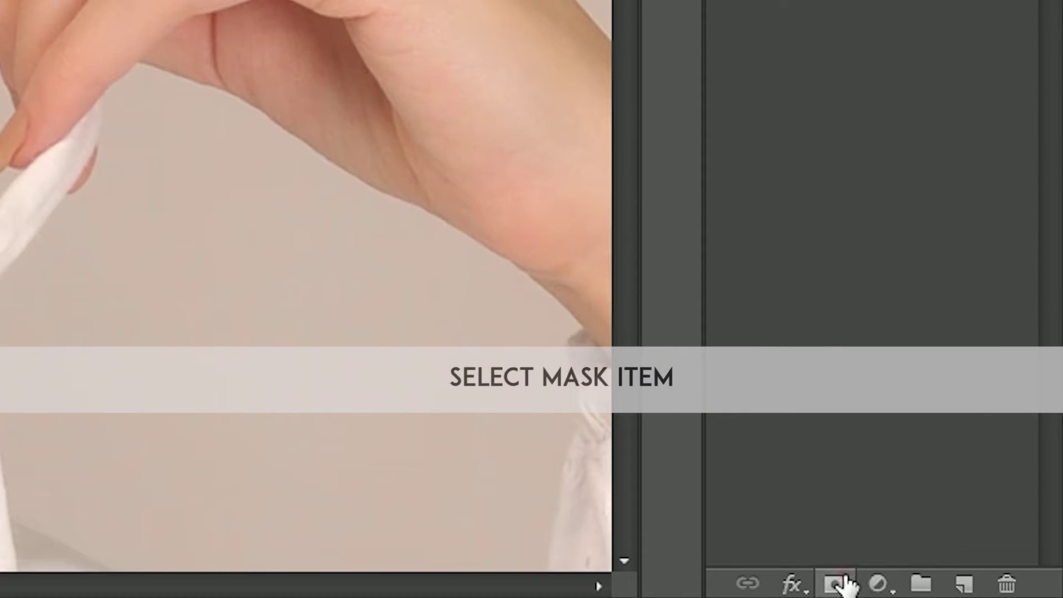
# Add a layer mask to Layer 1 and invert it to black with Ctrl+I.
pyautogui.click(836, 583)
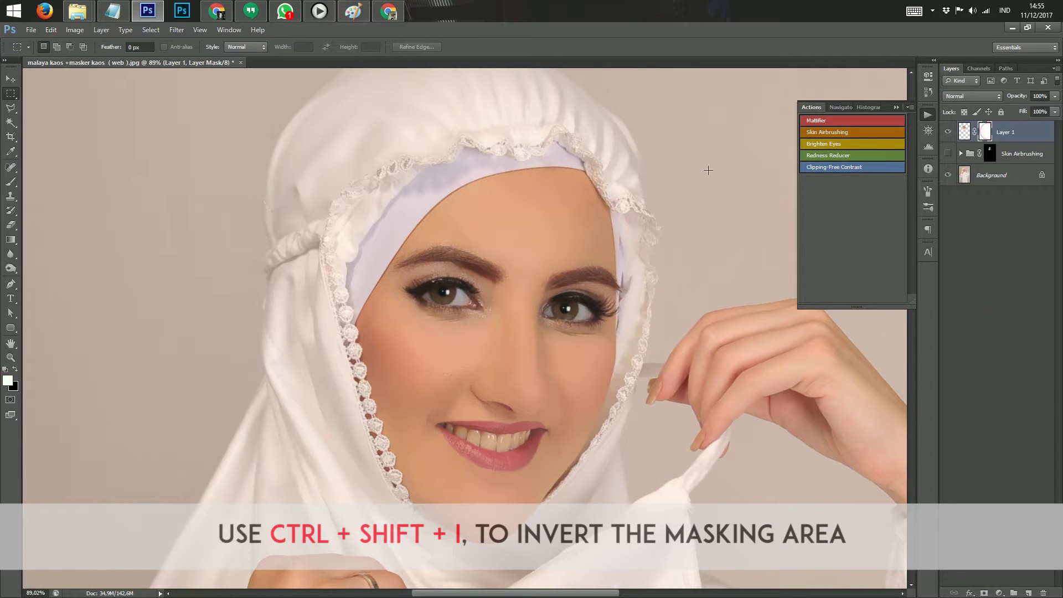
pyautogui.hotkey('ctrl', 'i')
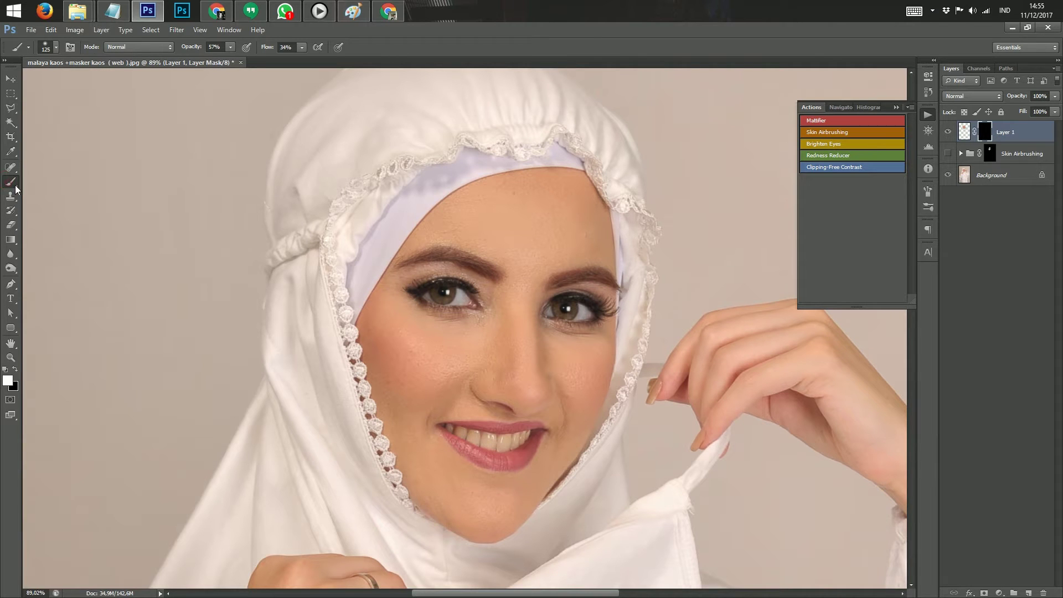
# Paint white on Layer 1's mask over the left cheek to reveal the smoothing.
pyautogui.moveTo(380, 316)
pyautogui.mouseDown()
pyautogui.moveTo(430, 356)
pyautogui.moveTo(468, 363)
pyautogui.moveTo(484, 352)
pyautogui.moveTo(428, 404)
pyautogui.moveTo(364, 415)
pyautogui.moveTo(527, 494)
pyautogui.moveTo(598, 369)
pyautogui.moveTo(468, 387)
pyautogui.moveTo(563, 251)
pyautogui.moveTo(515, 174)
pyautogui.moveTo(505, 254)
pyautogui.moveTo(389, 275)
pyautogui.moveTo(475, 380)
pyautogui.moveTo(565, 366)
pyautogui.moveTo(582, 427)
pyautogui.moveTo(366, 476)
pyautogui.moveTo(486, 527)
pyautogui.moveTo(481, 405)
pyautogui.moveTo(392, 356)
pyautogui.moveTo(631, 299)
pyautogui.moveTo(485, 310)
pyautogui.moveTo(522, 402)
pyautogui.moveTo(589, 391)
pyautogui.mouseUp()
# Switch to the Move tool and zoom and pan to review the smoothed portrait.
pyautogui.press('v')
pyautogui.scroll(-3, 561, 386)
pyautogui.scroll(2, 561, 386)
pyautogui.moveTo(551, 380); pyautogui.dragTo(475, 340)
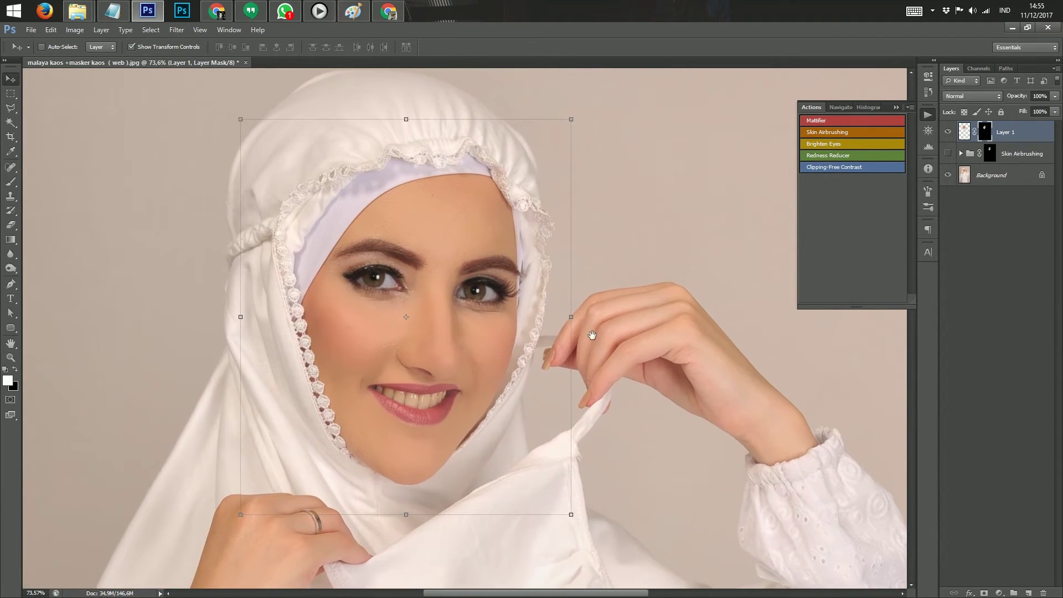